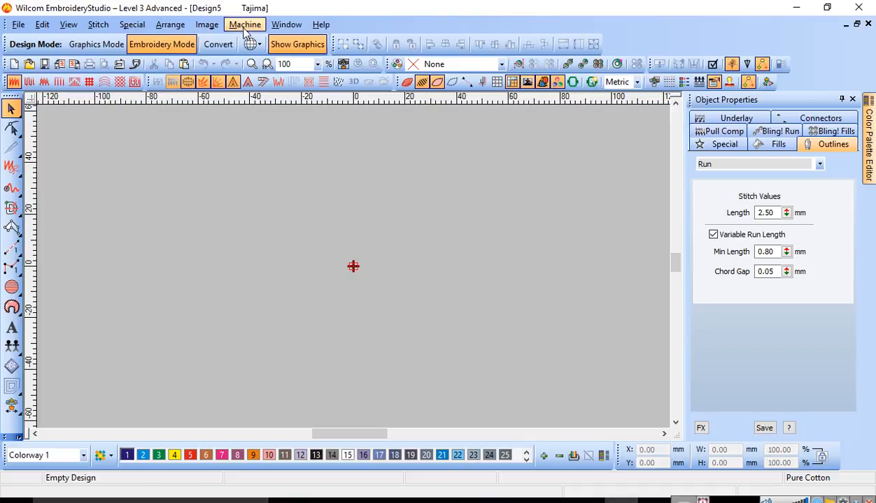
# Step: Set the machine format to Barudan FDR-II Twin Sequin
pyautogui.click(244, 24)
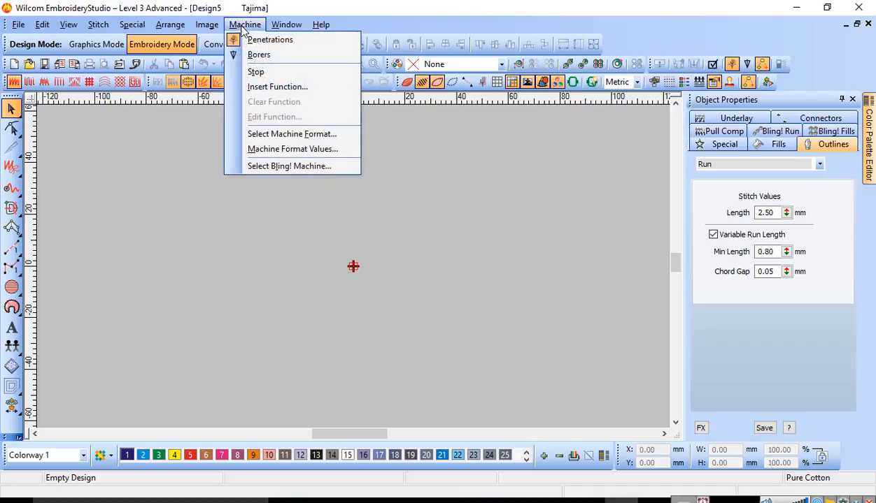
pyautogui.click(274, 134)
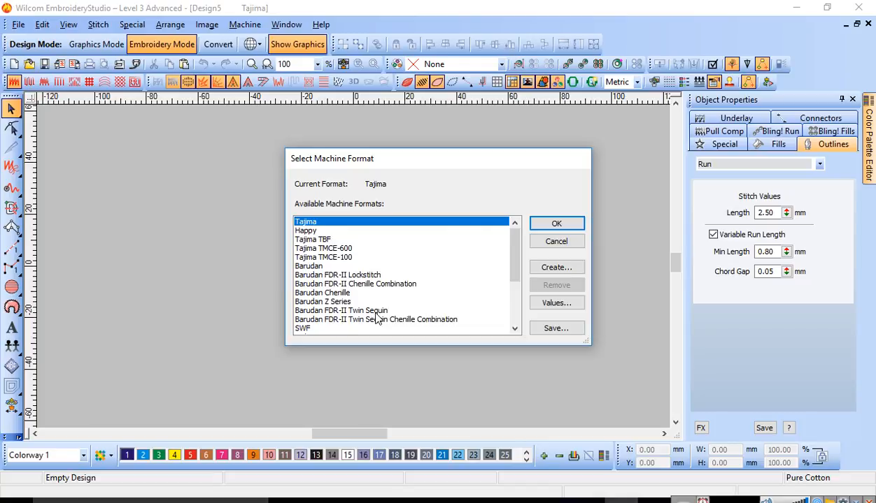
pyautogui.click(367, 311)
pyautogui.click(558, 224)
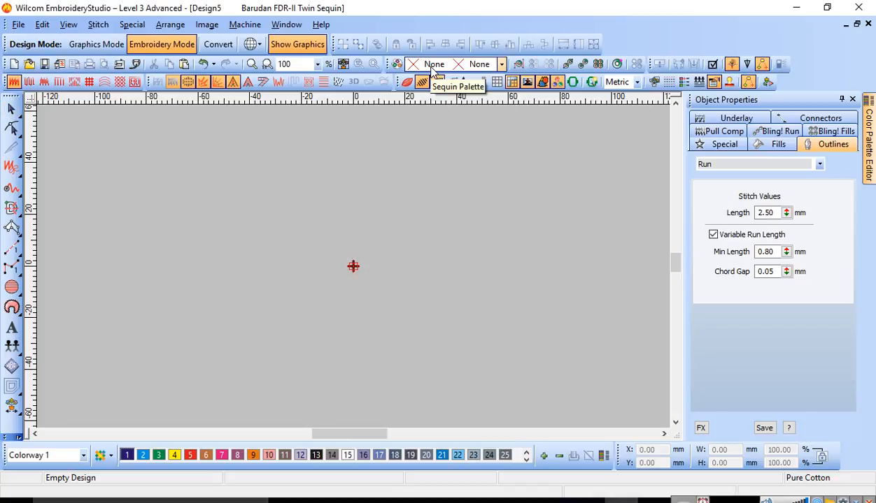
# Step: Choose the sequin palette with two 5.0 mm sequins
pyautogui.click(501, 64)
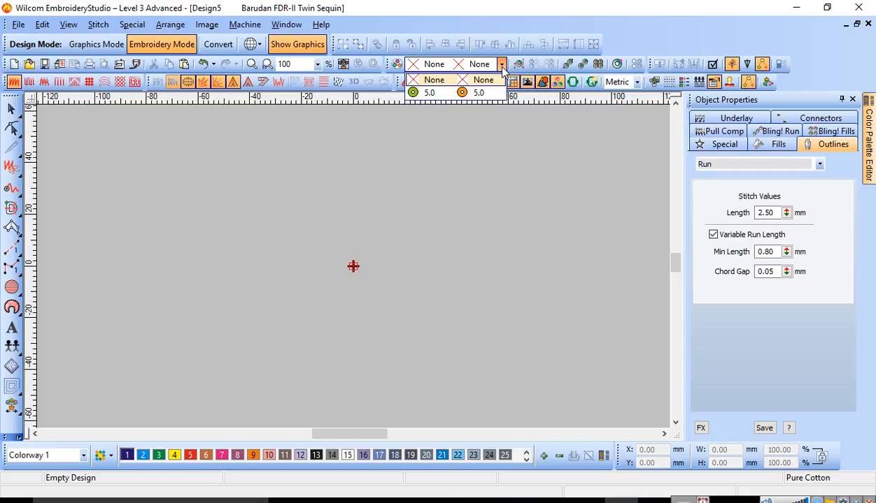
pyautogui.click(471, 93)
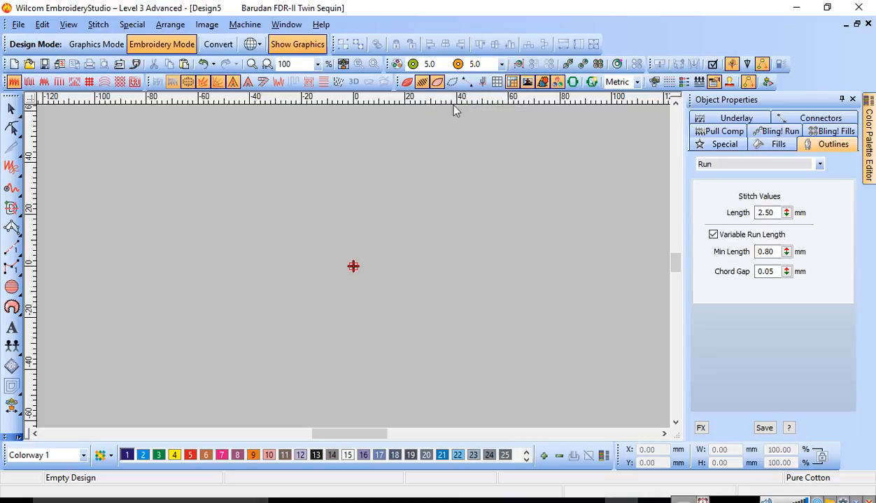
# Step: In the Sequin Palette Editor, set the first sequin's size to 3 mm and its hole to 1 mm
pyautogui.click(395, 64)
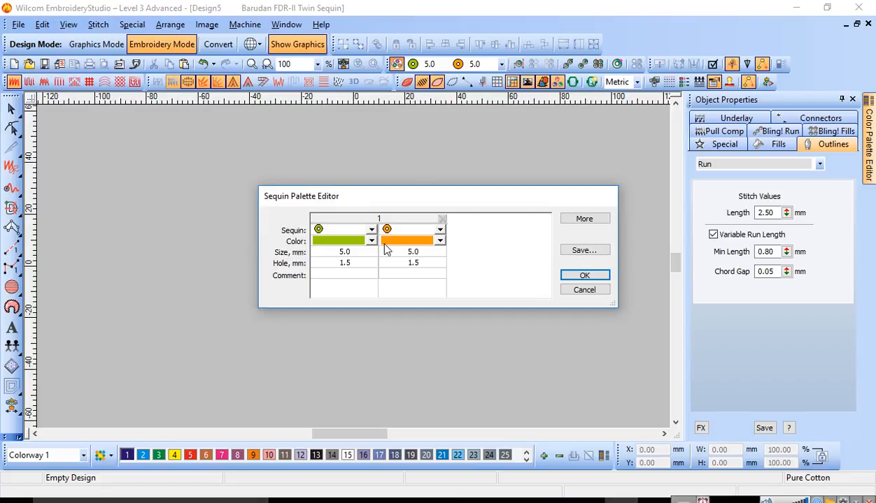
pyautogui.click(350, 252)
pyautogui.write('3')
pyautogui.click(349, 260)
pyautogui.write('1')
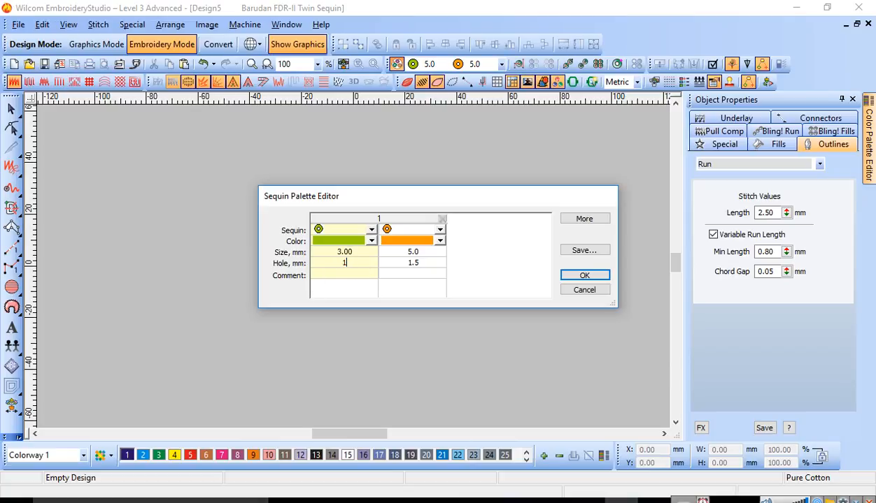
# Step: Set the second sequin's hole to 1 mm and confirm the sequin palette
pyautogui.click(412, 251)
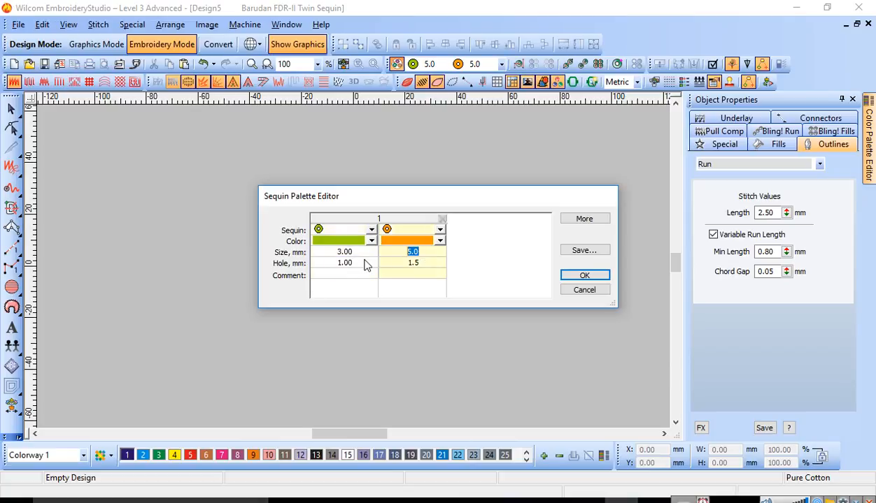
pyautogui.click(412, 263)
pyautogui.write('1')
pyautogui.click(371, 241)
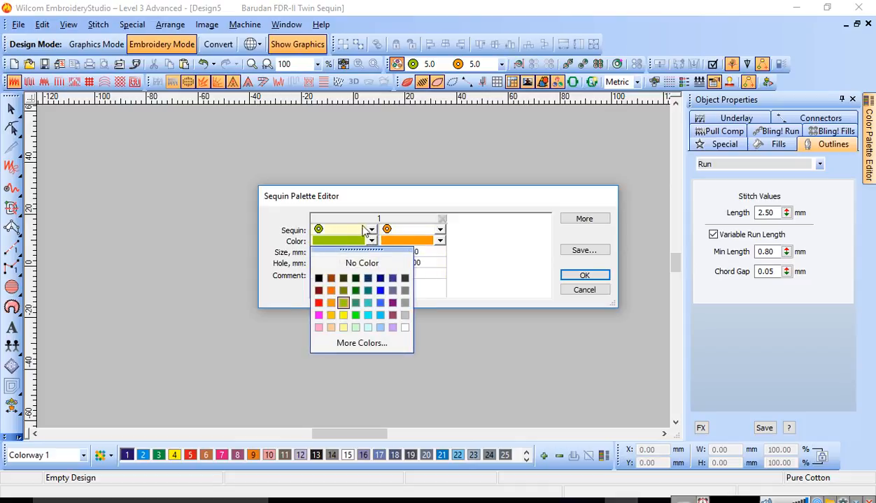
pyautogui.click(363, 201)
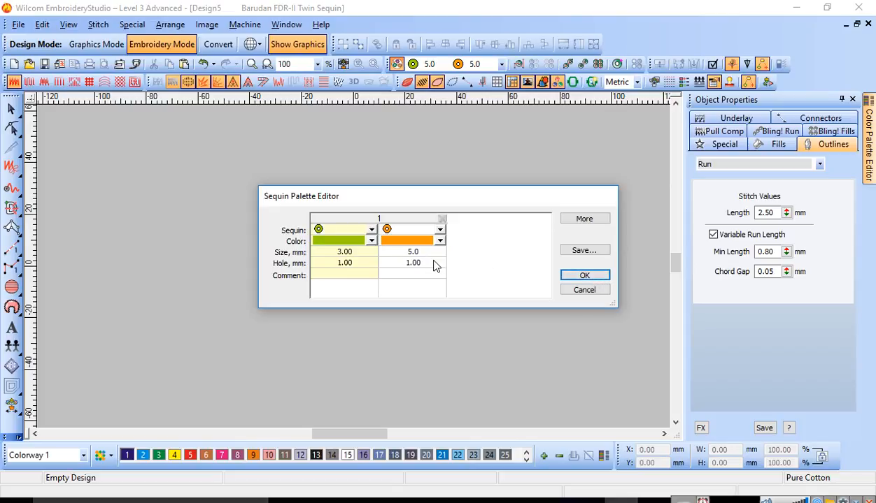
pyautogui.click(584, 275)
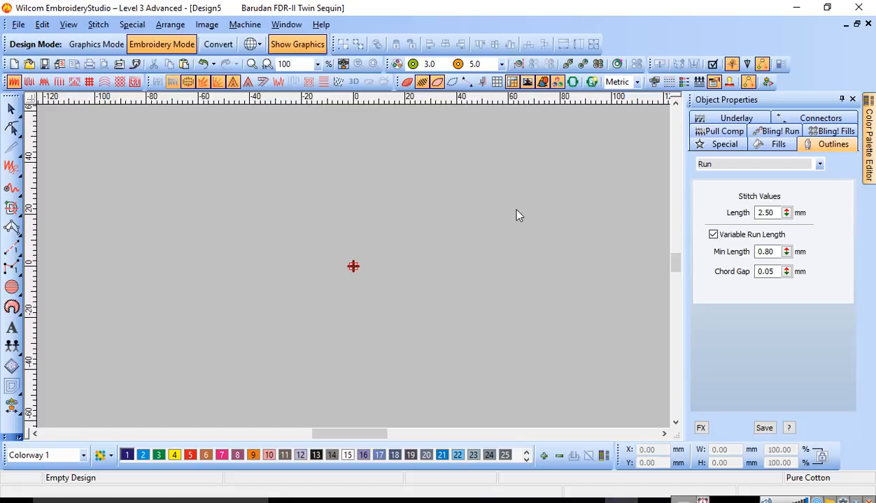
# Step: Switch on automatic Sequin Run with functions shown and digitize an arched sequin run about 173 mm wide
pyautogui.press('Escape')
pyautogui.click(568, 64)
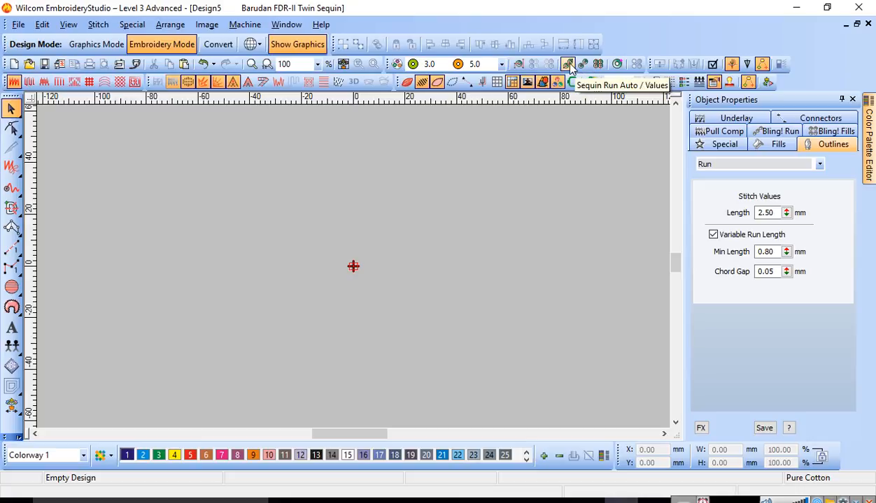
pyautogui.click(567, 64)
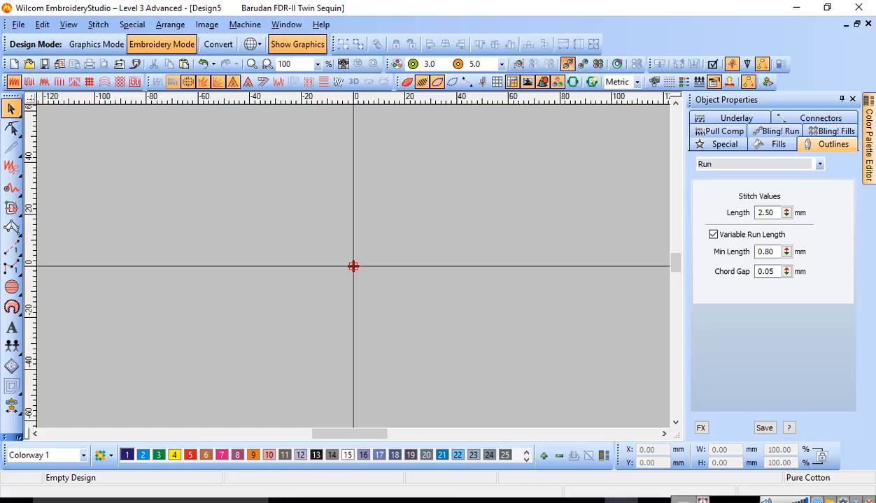
pyautogui.click(482, 84)
pyautogui.click(131, 307)
pyautogui.click(353, 165)
pyautogui.click(572, 308)
pyautogui.press('Return')
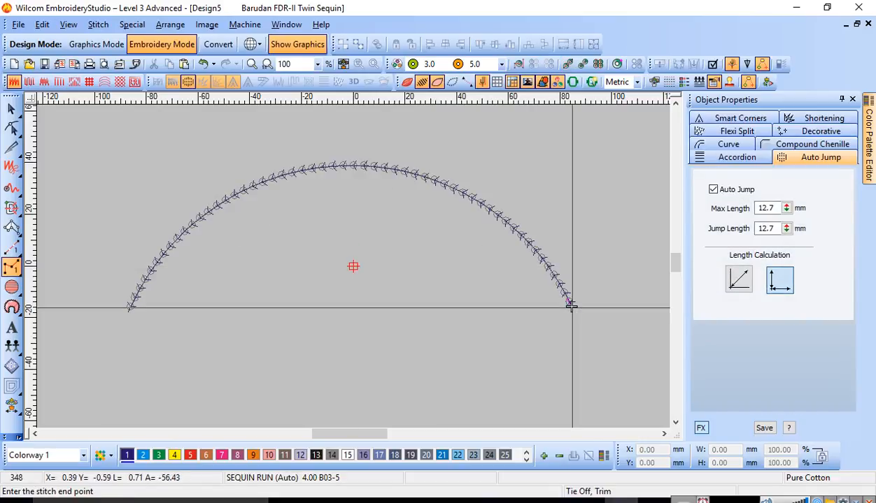
# Step: Display the sequins as rendered and zoom in on the top of the arc
pyautogui.press('Escape')
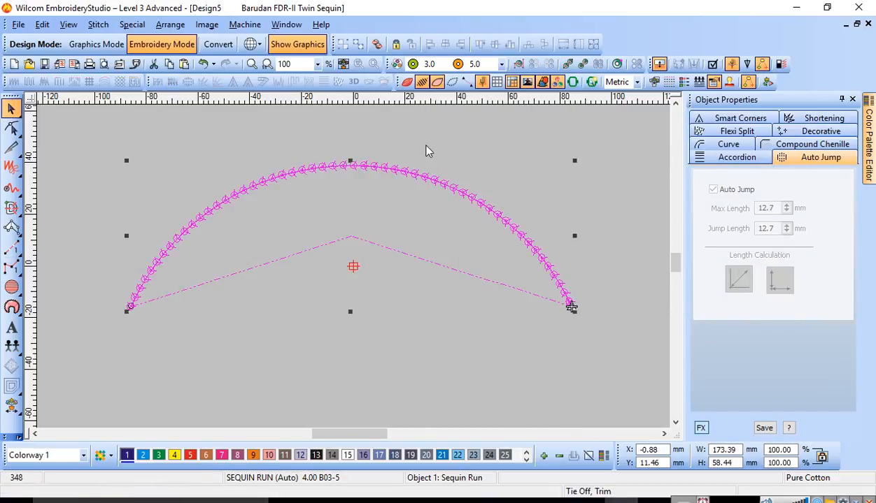
pyautogui.click(356, 249)
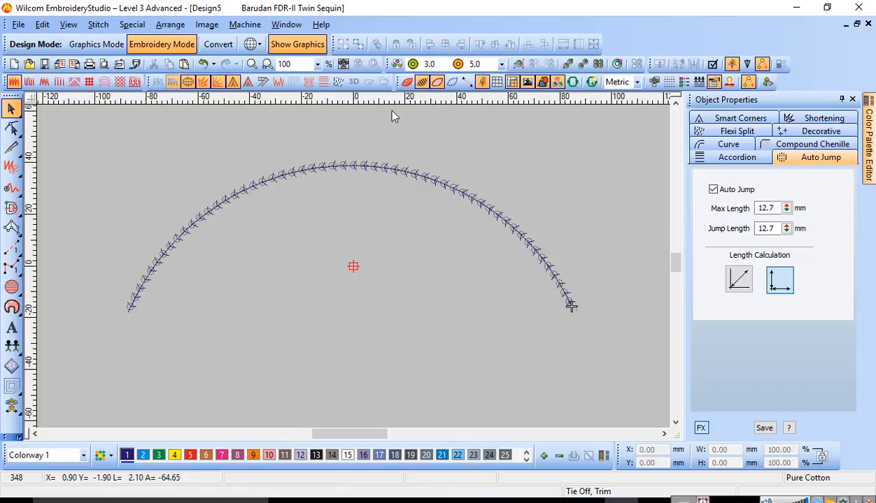
pyautogui.press('t')
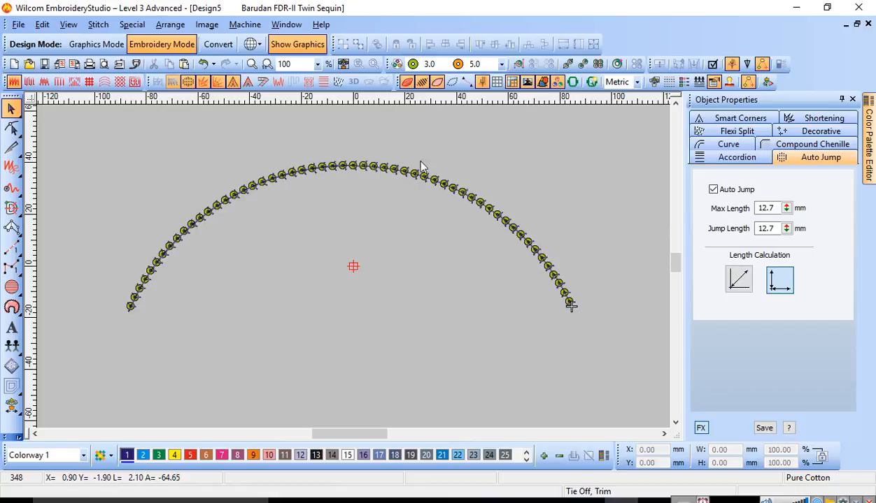
pyautogui.press('b')
pyautogui.moveTo(293, 139); pyautogui.dragTo(398, 210)
pyautogui.press('b')
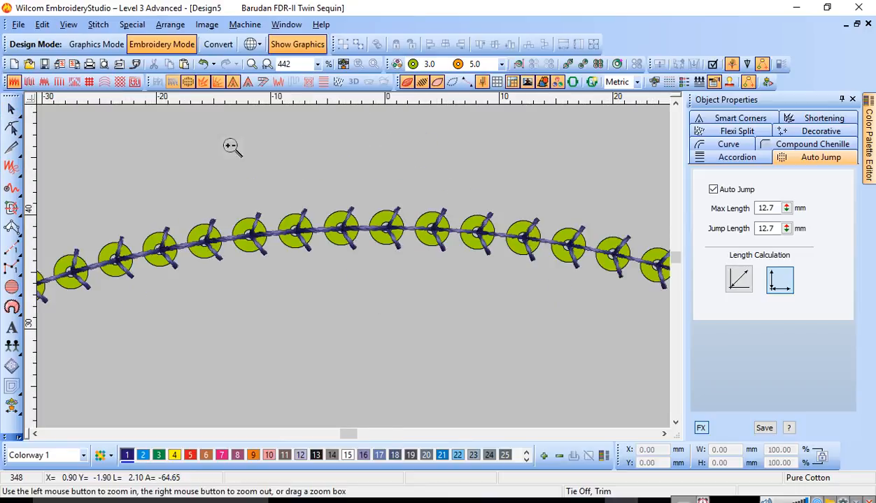
pyautogui.moveTo(230, 144); pyautogui.dragTo(523, 328)
# Step: Add a second sequin to the run's pattern and set it to the 5.0 mm sequin
pyautogui.click(361, 252)
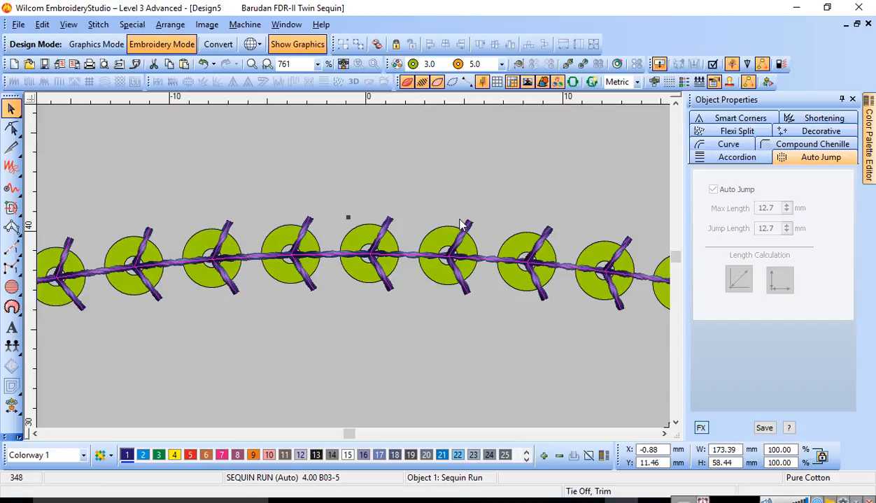
pyautogui.doubleClick(387, 258)
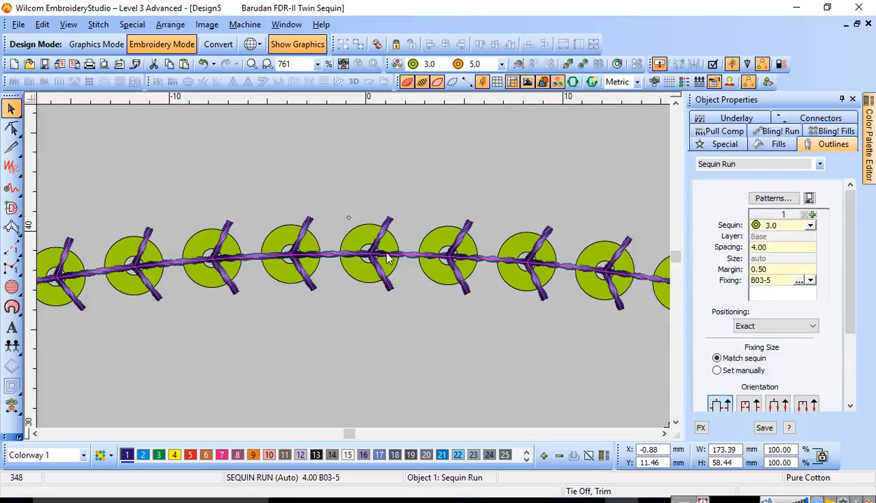
pyautogui.click(812, 216)
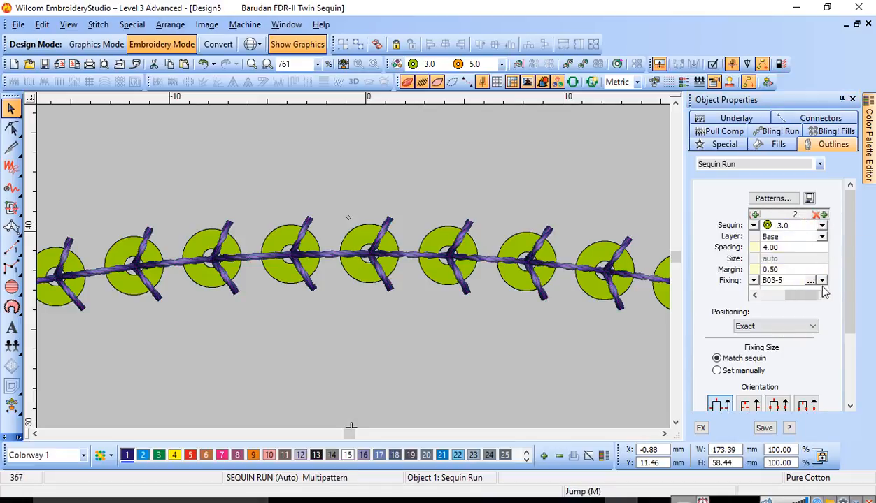
pyautogui.moveTo(805, 295)
pyautogui.mouseDown()
pyautogui.moveTo(748, 298)
pyautogui.moveTo(821, 297)
pyautogui.mouseUp()
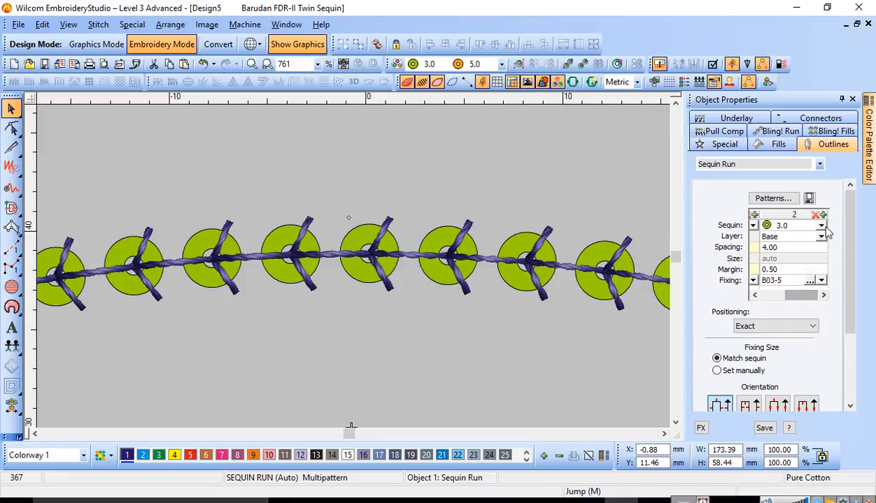
pyautogui.click(820, 225)
pyautogui.click(787, 248)
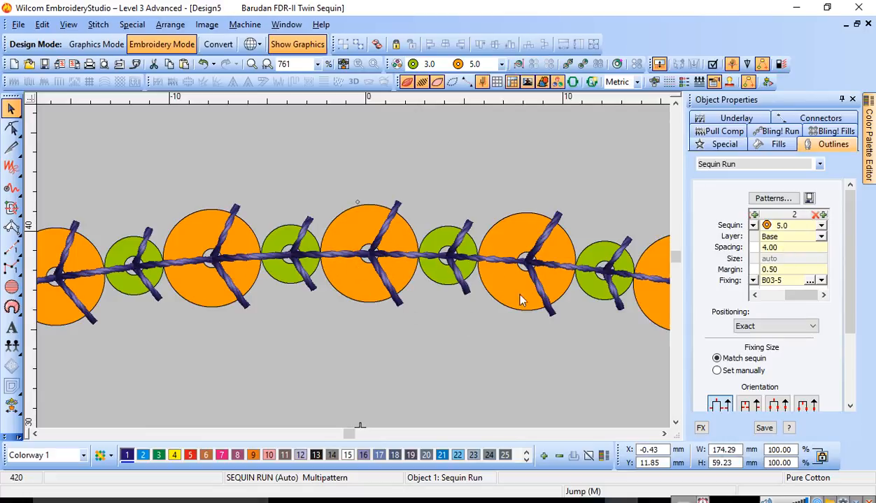
# Step: Set the spacing of both sequins in the run's pattern to 5 mm
pyautogui.click(754, 296)
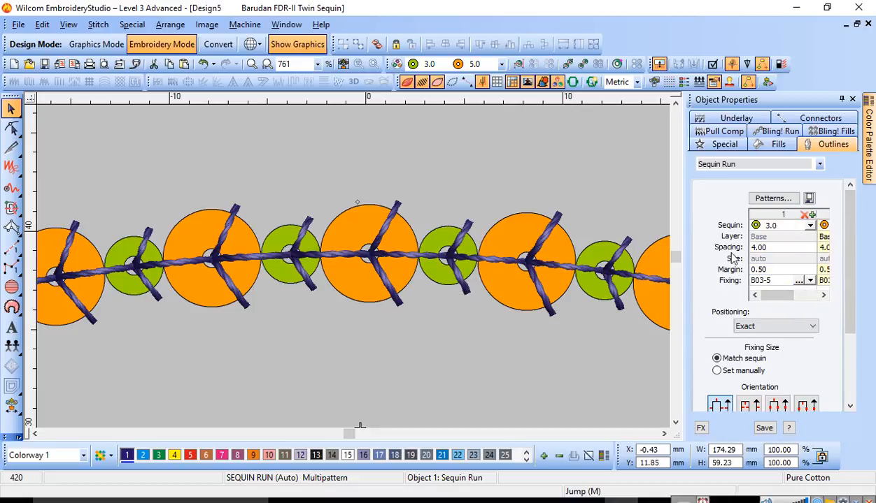
pyautogui.click(773, 247)
pyautogui.moveTo(773, 248); pyautogui.dragTo(731, 249)
pyautogui.write('5')
pyautogui.press('Return')
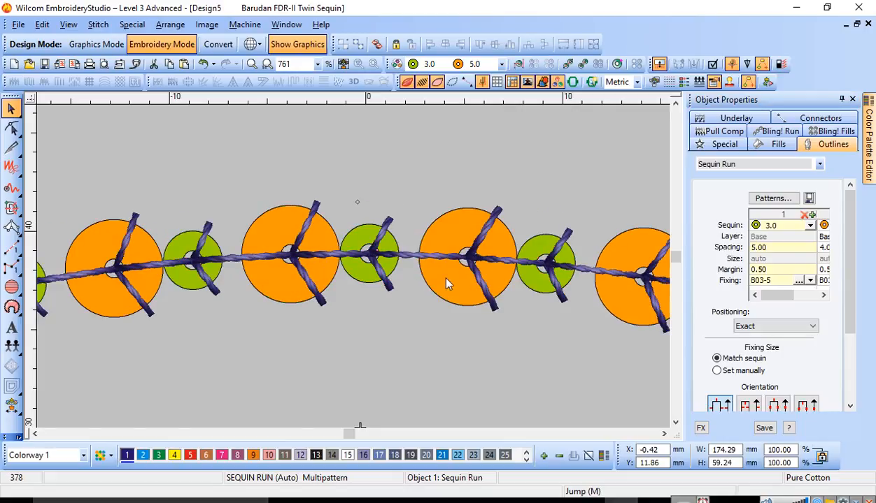
pyautogui.moveTo(778, 295); pyautogui.dragTo(798, 296)
pyautogui.moveTo(781, 248); pyautogui.dragTo(741, 247)
pyautogui.write('5')
pyautogui.press('Return')
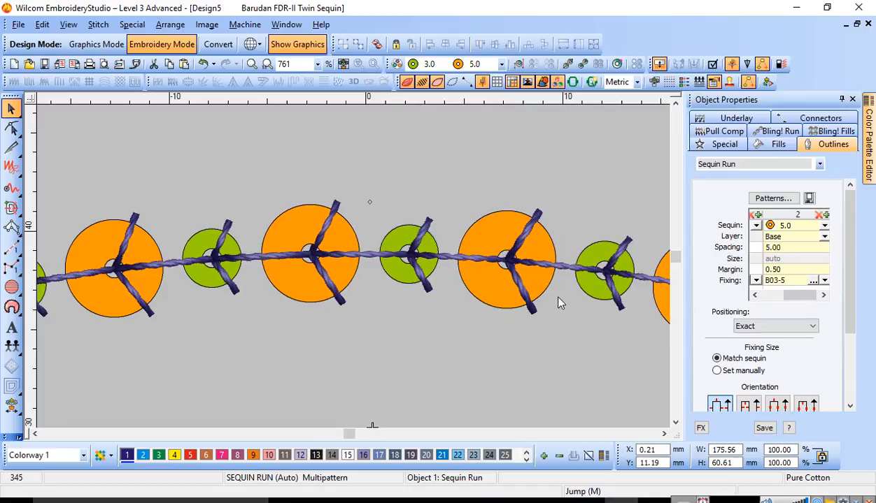
# Step: Deselect the run and zoom in on the arc's left end to inspect the alternating sequins
pyautogui.moveTo(783, 295); pyautogui.dragTo(770, 299)
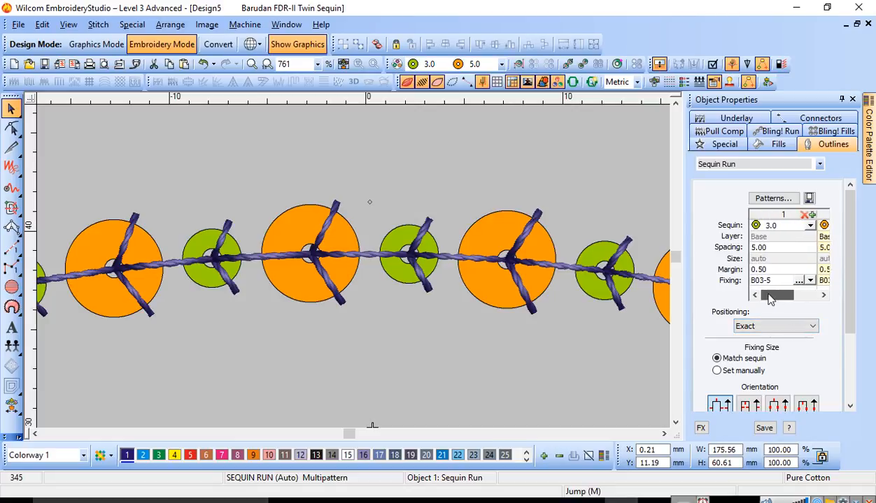
pyautogui.click(504, 167)
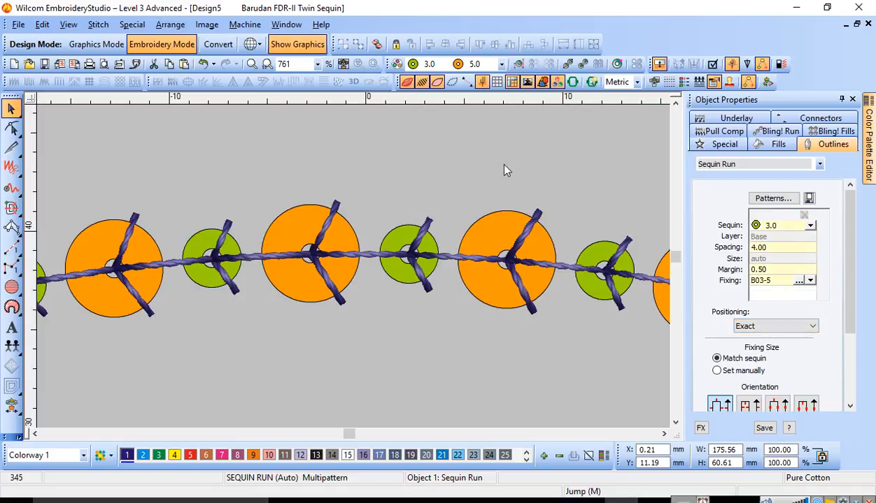
pyautogui.hotkey('shift', 'z')
pyautogui.hotkey('shift', 'z')
pyautogui.hotkey('shift', 'z')
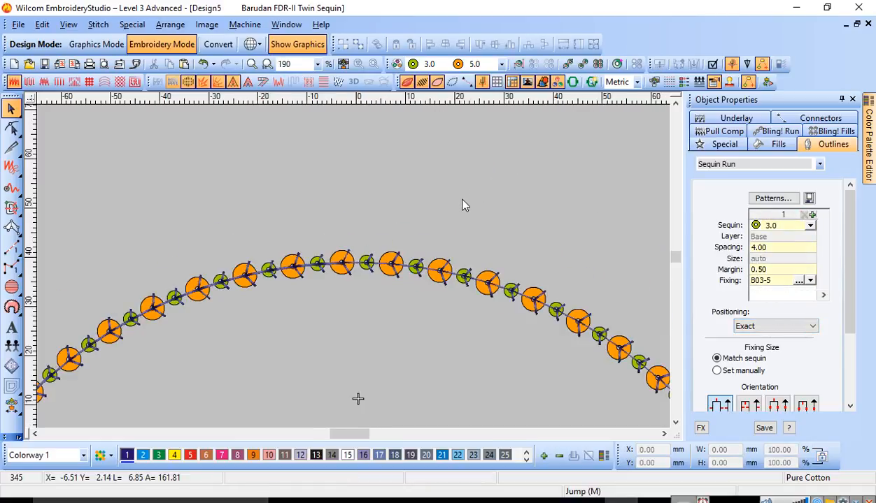
pyautogui.press('z')
pyautogui.moveTo(177, 288); pyautogui.dragTo(289, 401)
pyautogui.press('z')
pyautogui.moveTo(121, 231); pyautogui.dragTo(279, 374)
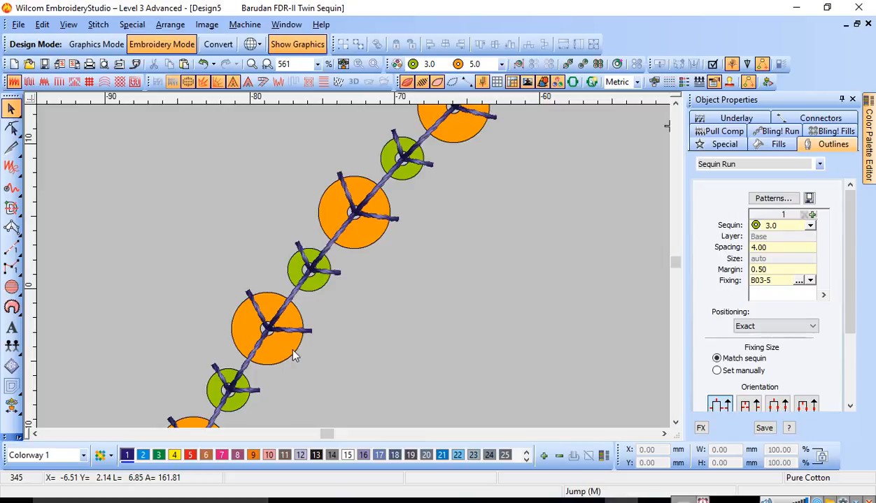
pyautogui.press('1')
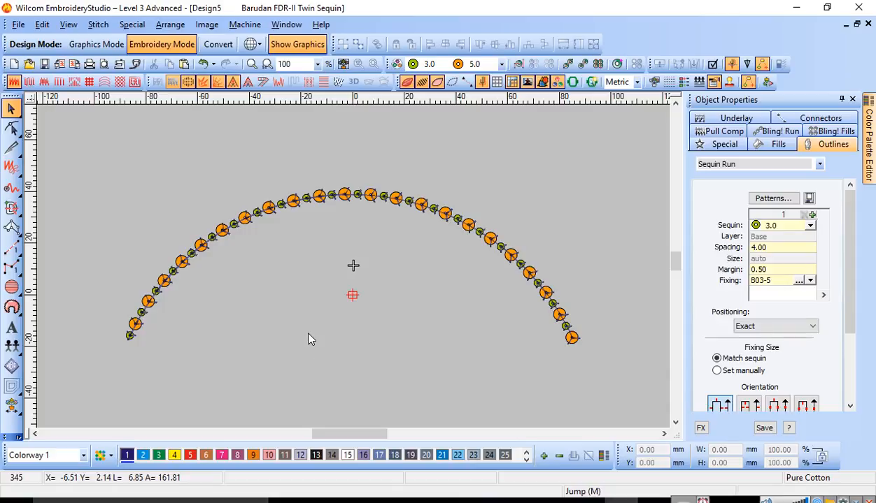
# Step: Zoom in repeatedly on the top of the arc to examine the sequin spacing
pyautogui.press('b')
pyautogui.moveTo(285, 186); pyautogui.dragTo(372, 263)
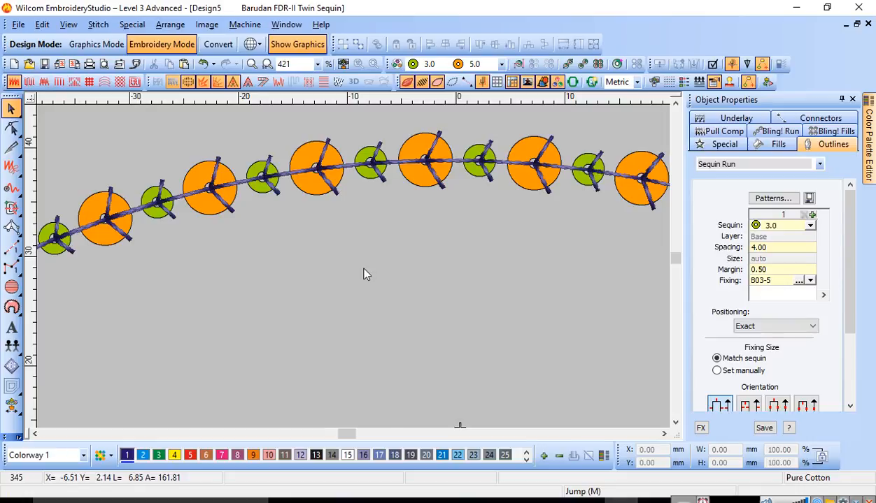
pyautogui.press('0')
pyautogui.press('z')
pyautogui.moveTo(234, 165); pyautogui.dragTo(463, 284)
pyautogui.moveTo(180, 166); pyautogui.dragTo(512, 294)
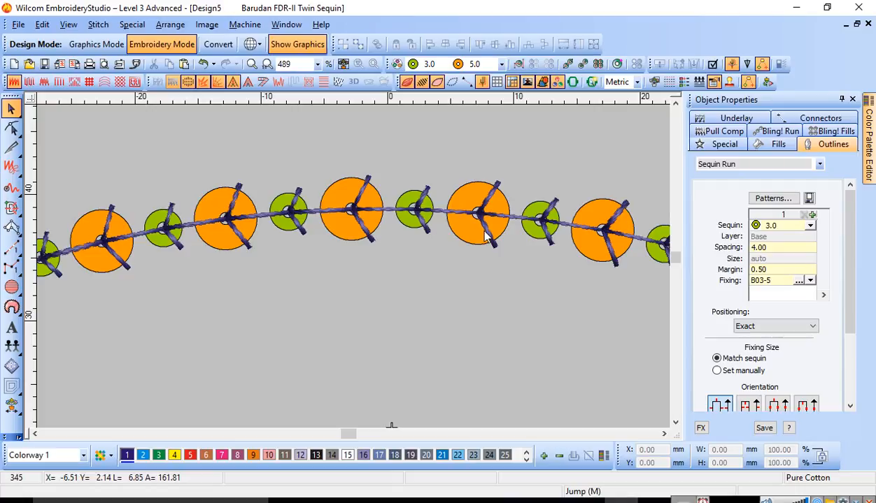
pyautogui.press('1')
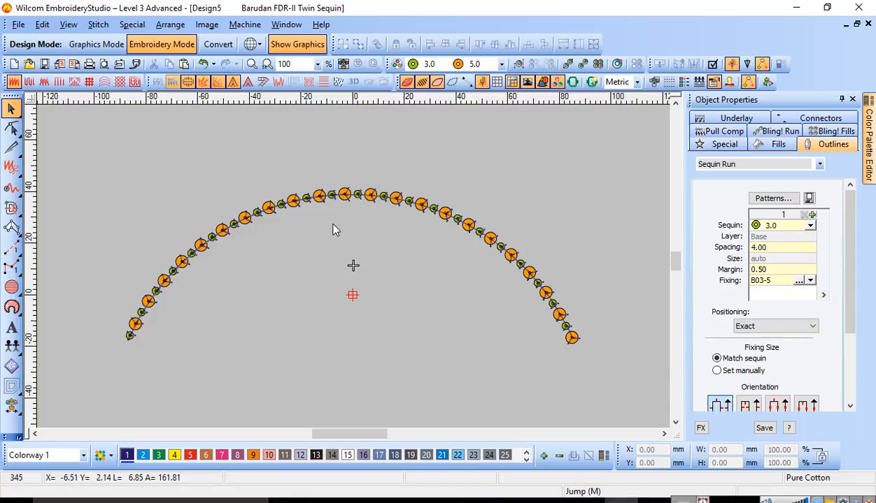
pyautogui.press('b')
pyautogui.moveTo(283, 170); pyautogui.dragTo(419, 244)
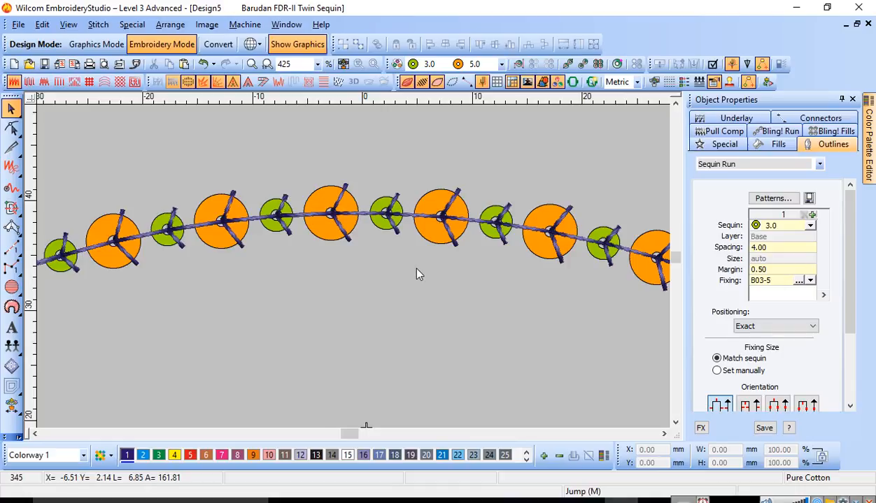
pyautogui.press('1')
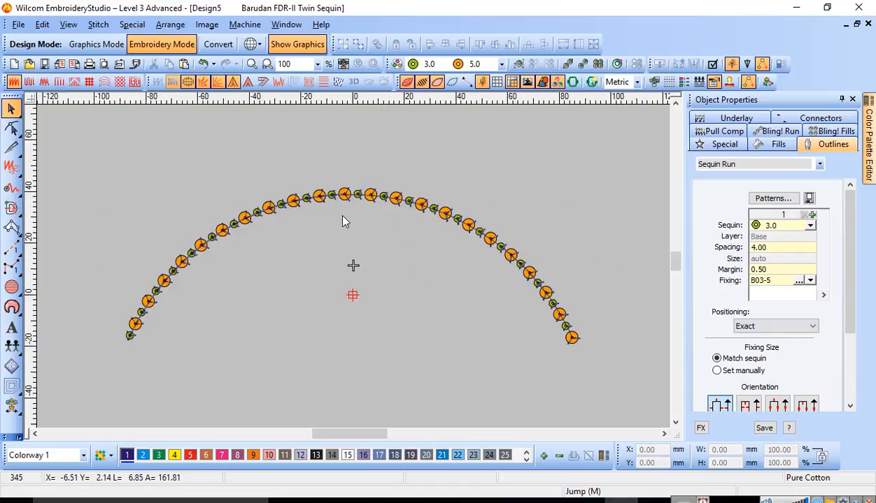
pyautogui.press('b')
pyautogui.moveTo(265, 177); pyautogui.dragTo(440, 301)
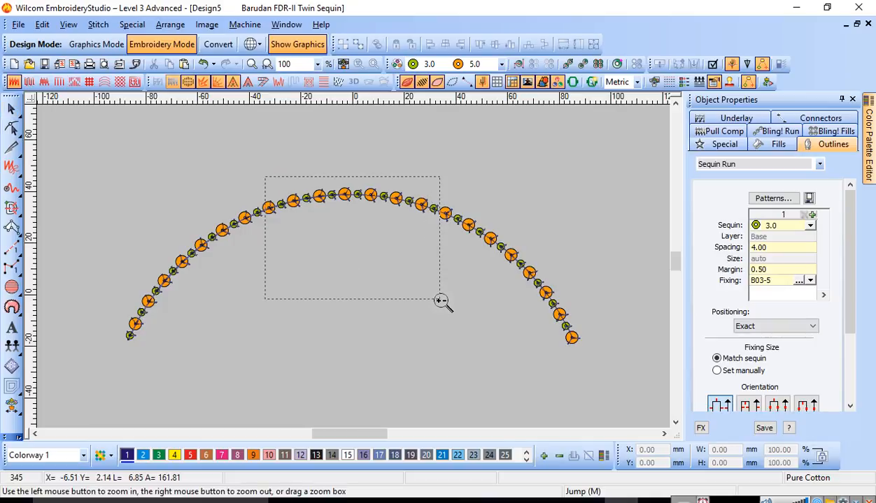
pyautogui.moveTo(440, 301); pyautogui.dragTo(440, 300)
pyautogui.moveTo(440, 301); pyautogui.dragTo(441, 304)
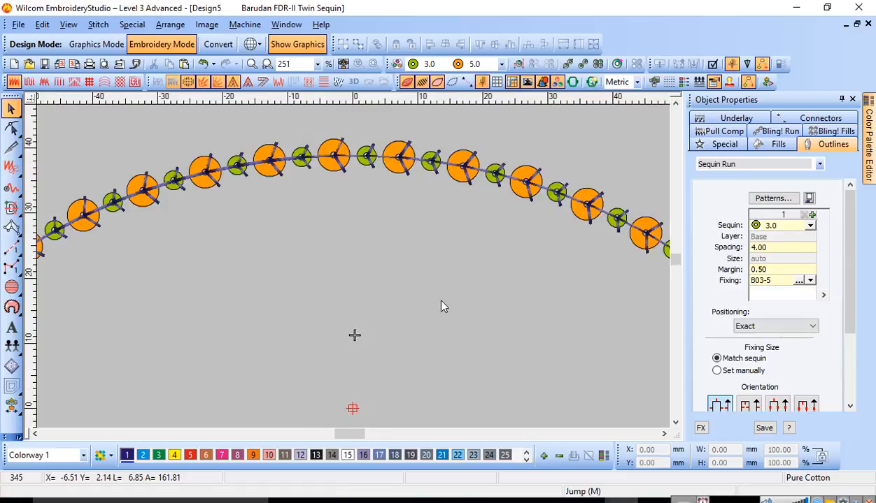
pyautogui.press('b')
pyautogui.moveTo(479, 230); pyautogui.dragTo(174, 122)
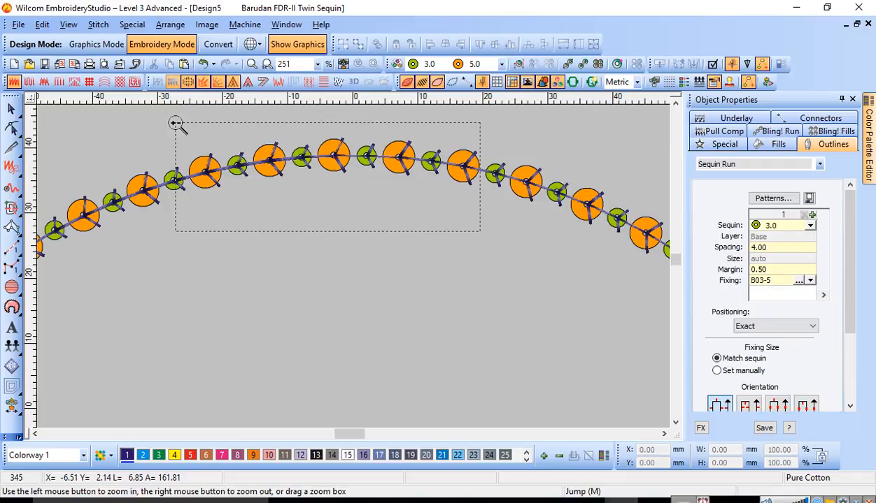
pyautogui.moveTo(175, 123); pyautogui.dragTo(175, 123)
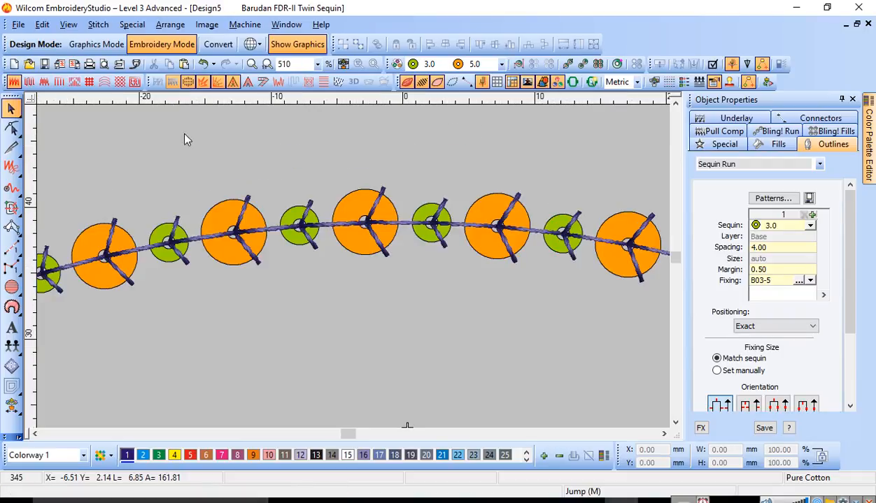